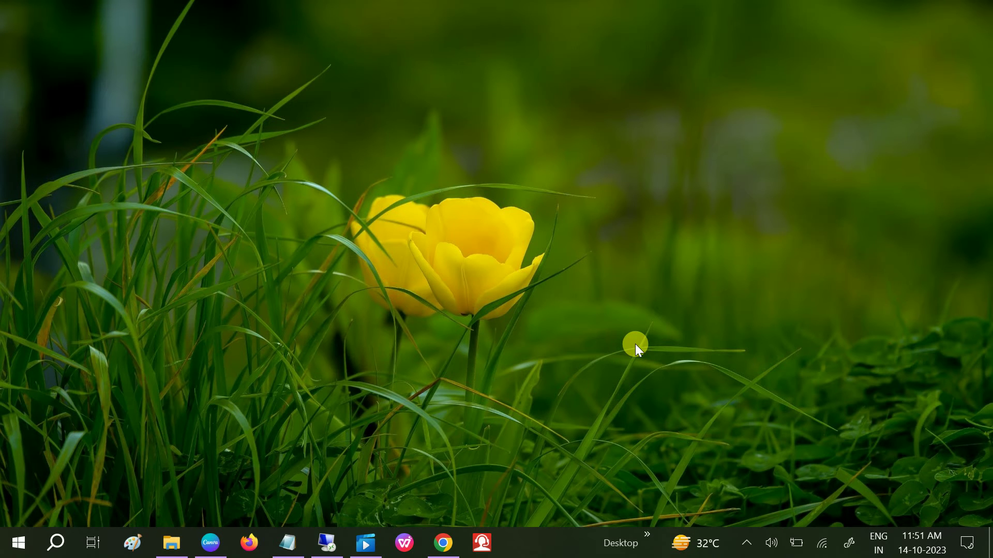
Check the Start menu, then open Task Manager in compact view with Ctrl+Shift+Esc.
click(18, 544)
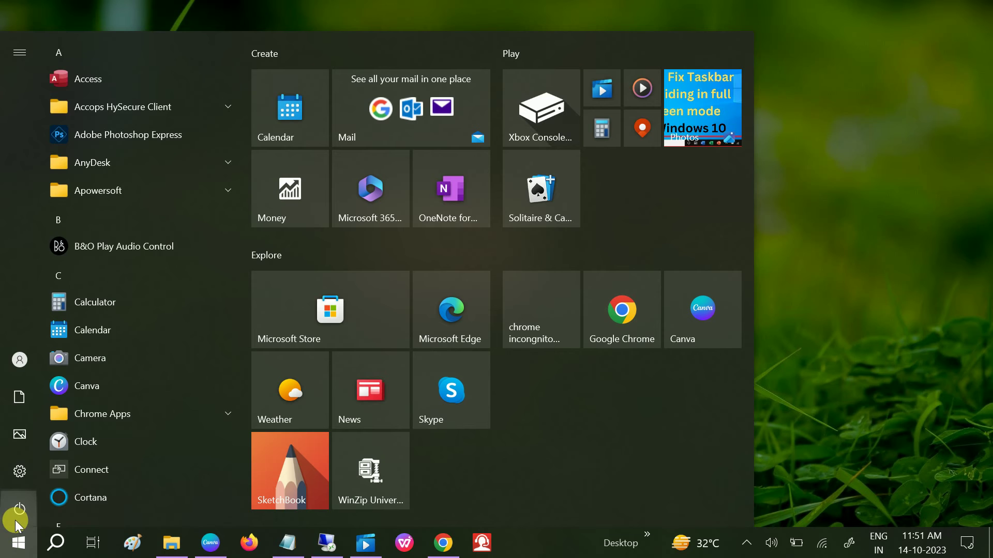
mouse_move(18, 519)
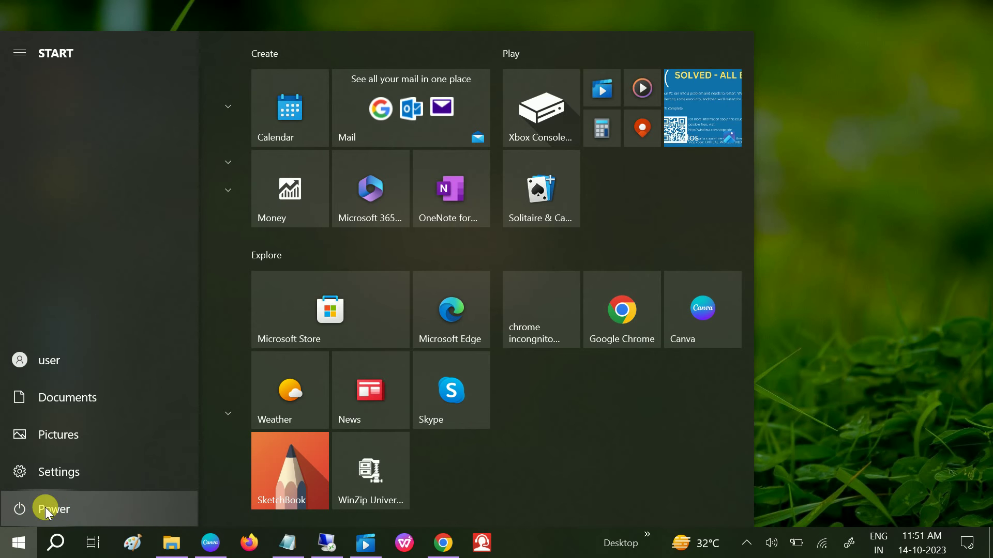
click(795, 222)
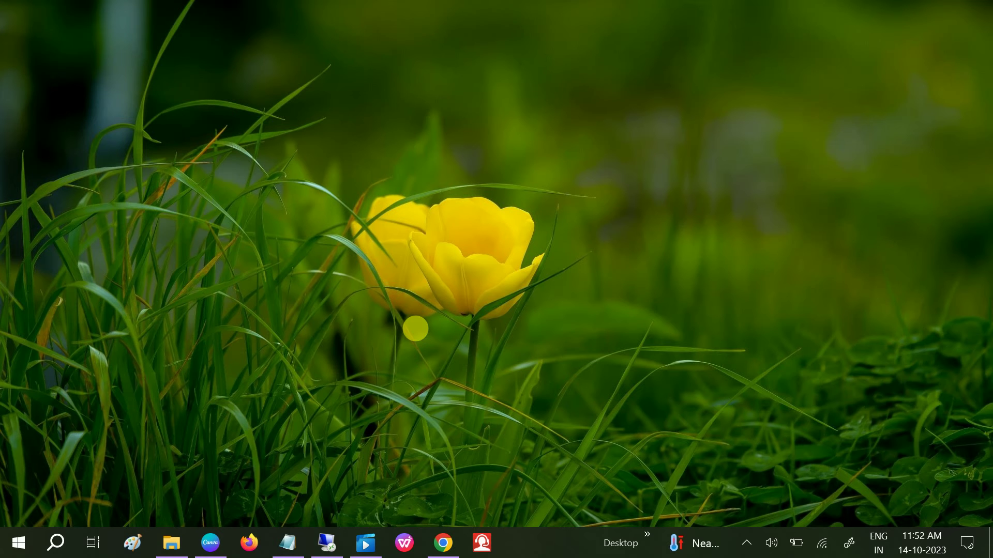
key(ctrl+shift+Escape)
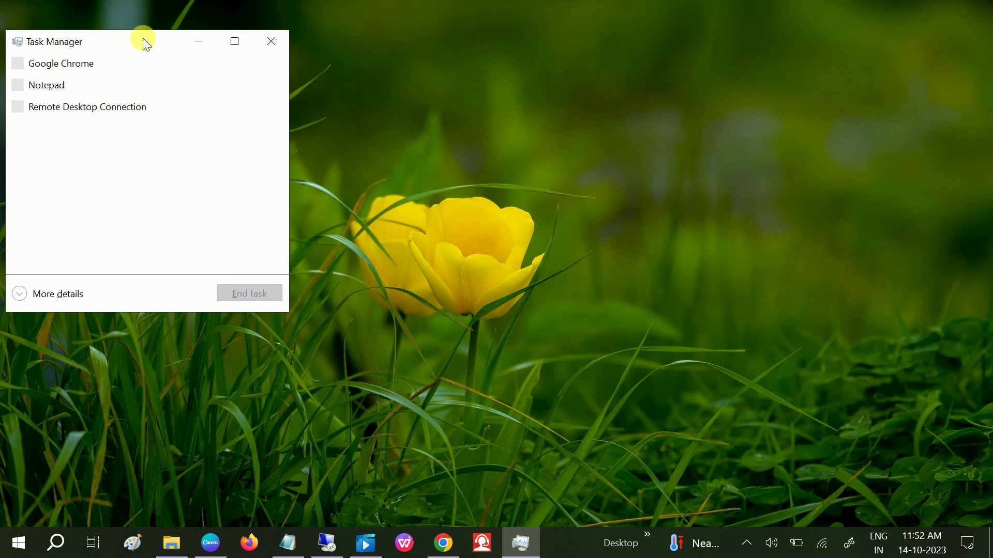
Center Task Manager, switch to More details, and maximize it.
drag(144, 40, 533, 40)
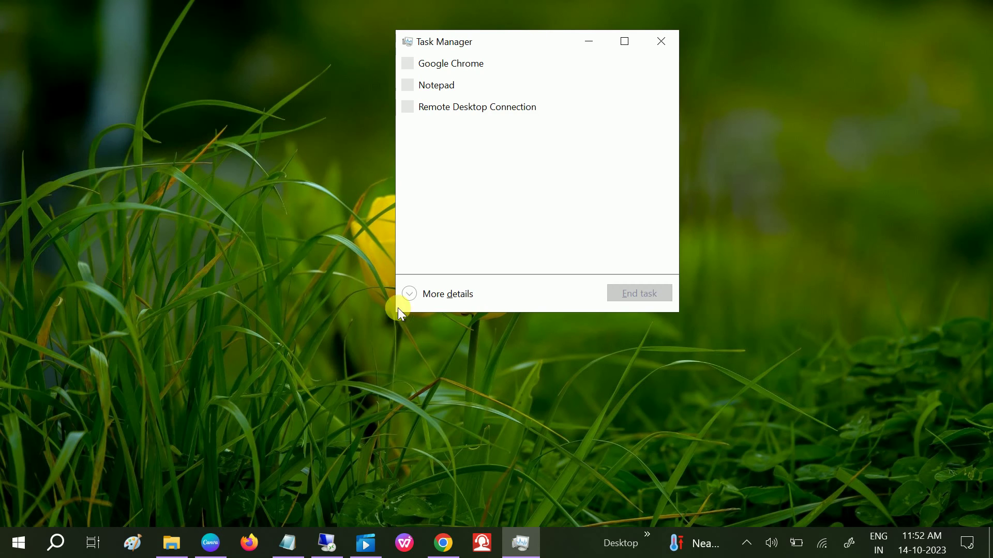
click(443, 302)
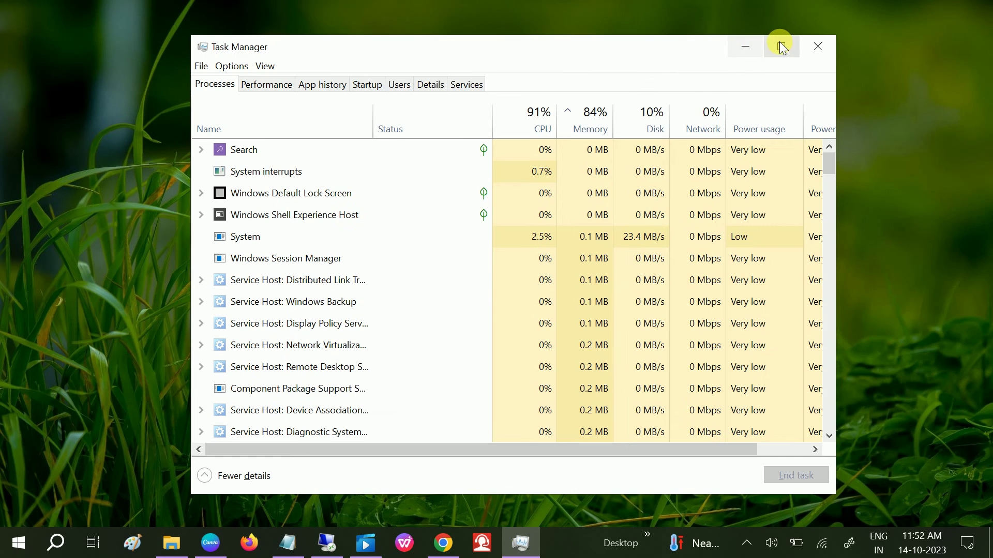
click(781, 45)
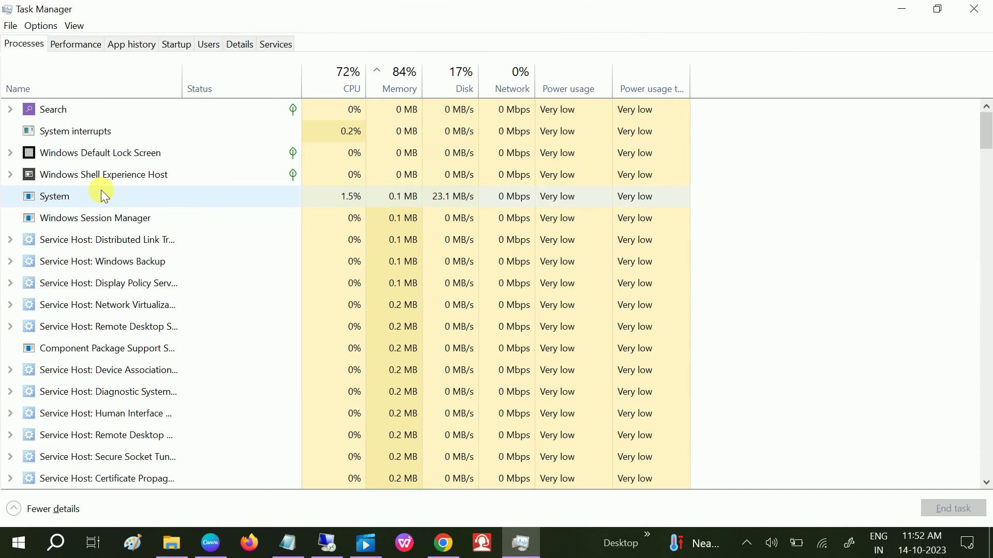
Scroll down the Processes list and select Windows Explorer.
scroll(104, 193, down, 3)
scroll(112, 221, down, 4)
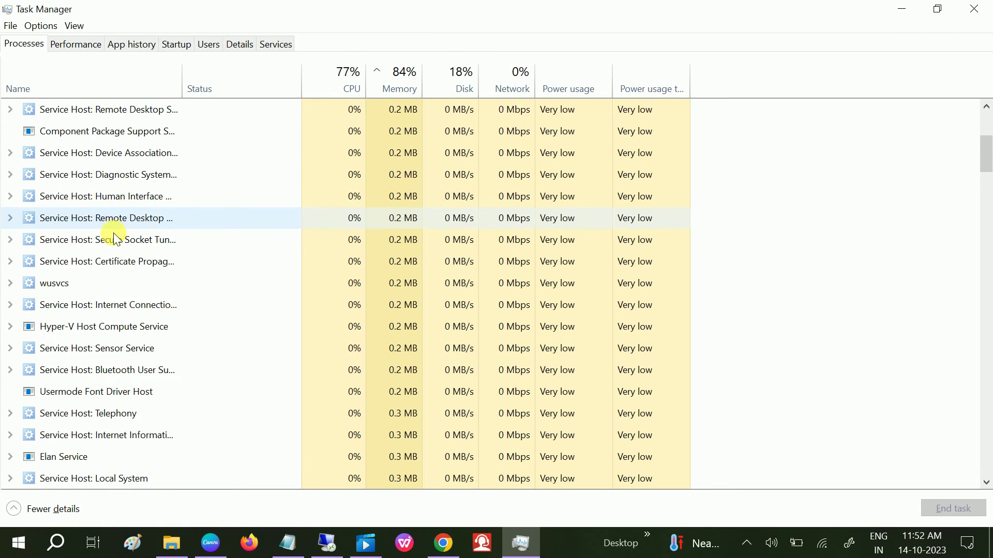
scroll(141, 271, down, 4)
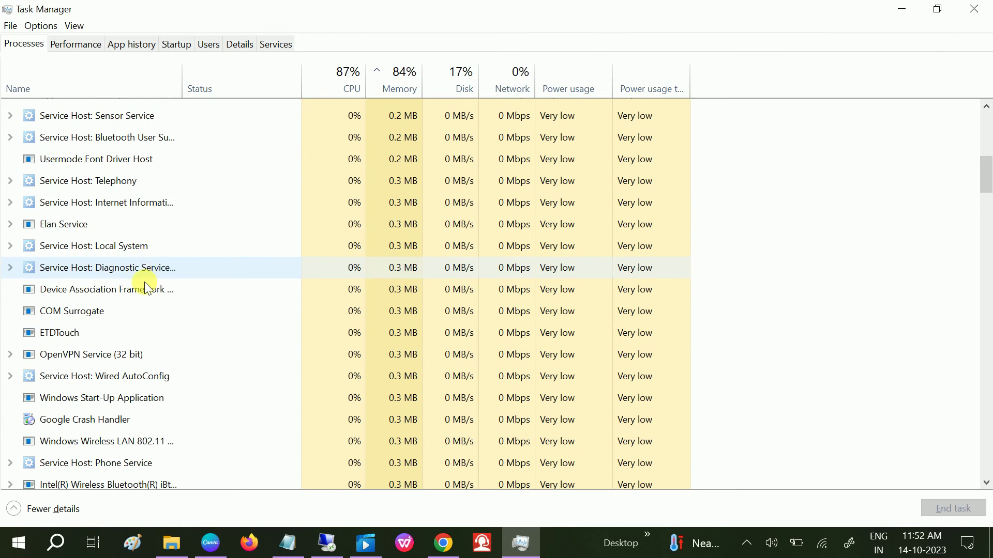
scroll(145, 374, down, 6)
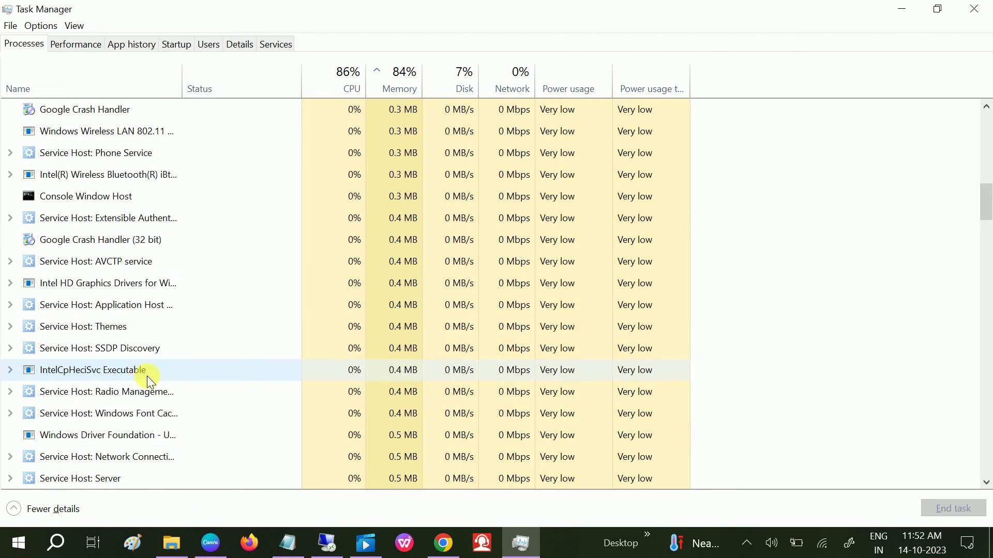
scroll(151, 404, down, 7)
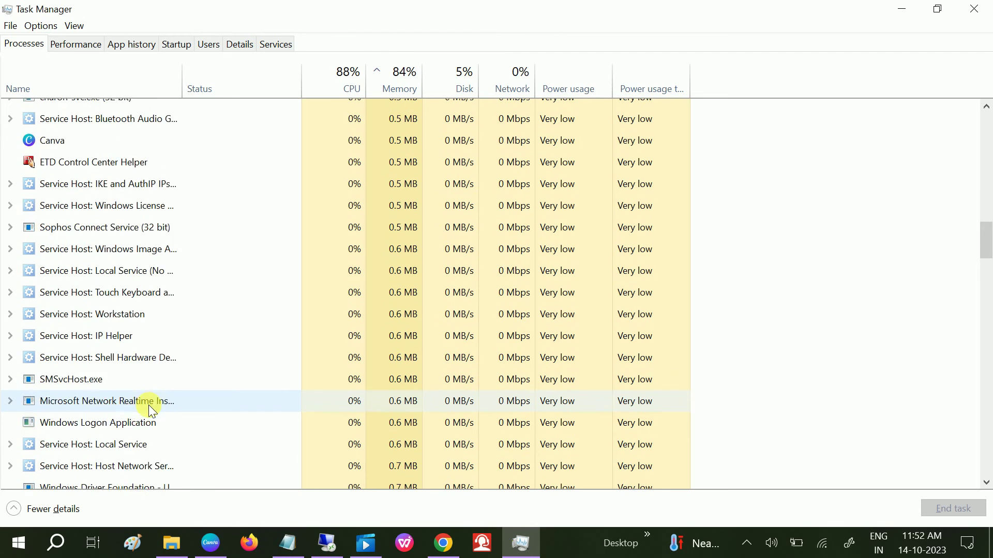
scroll(147, 420, down, 5)
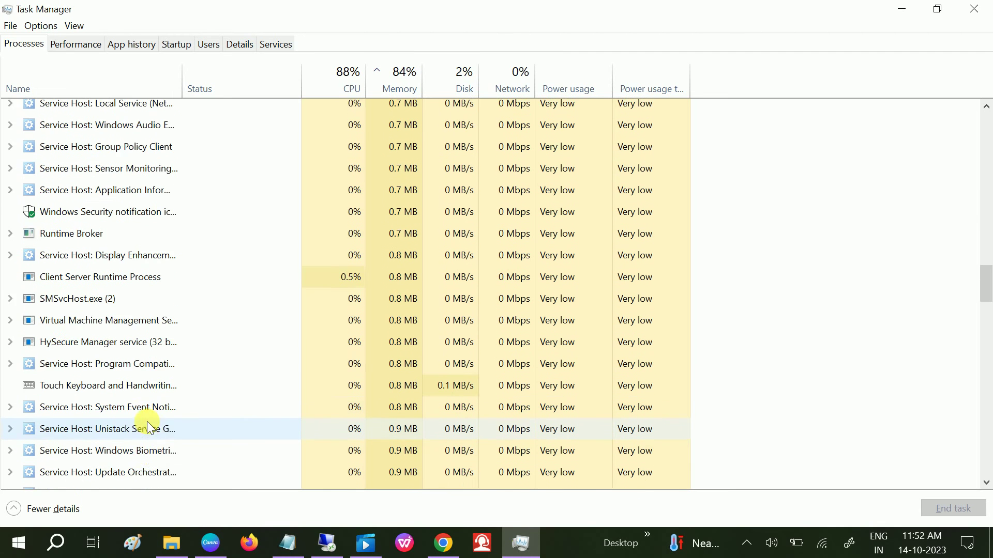
scroll(146, 435, down, 4)
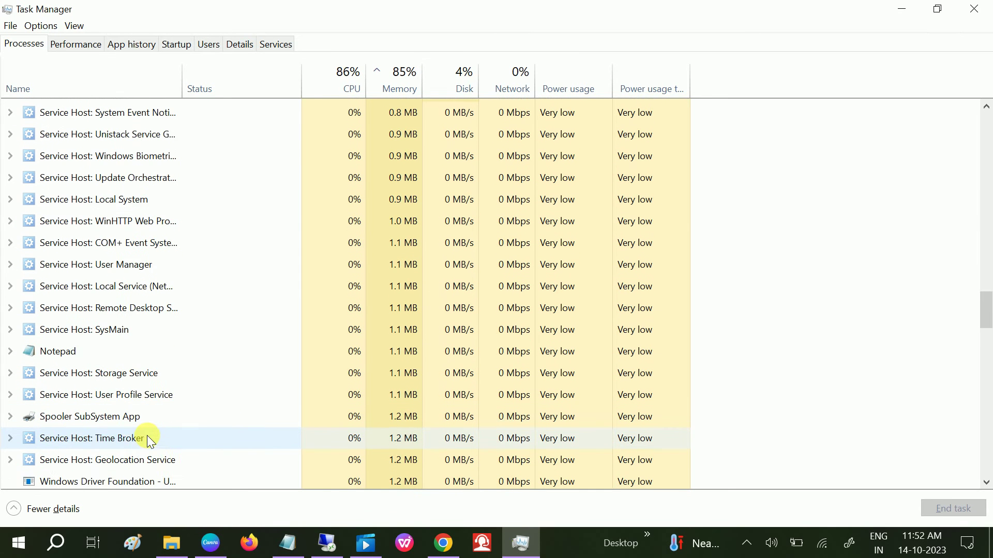
scroll(149, 452, down, 4)
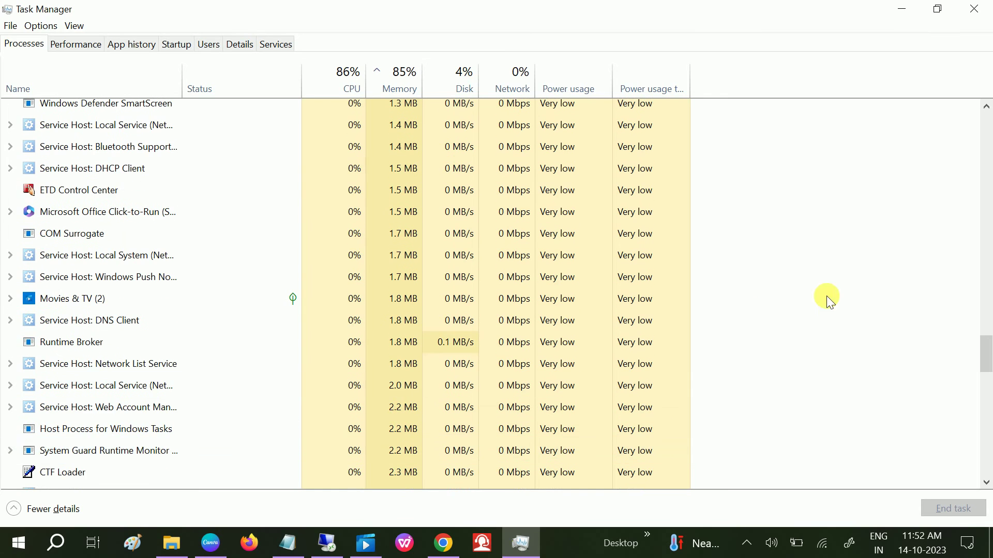
drag(984, 344, 987, 456)
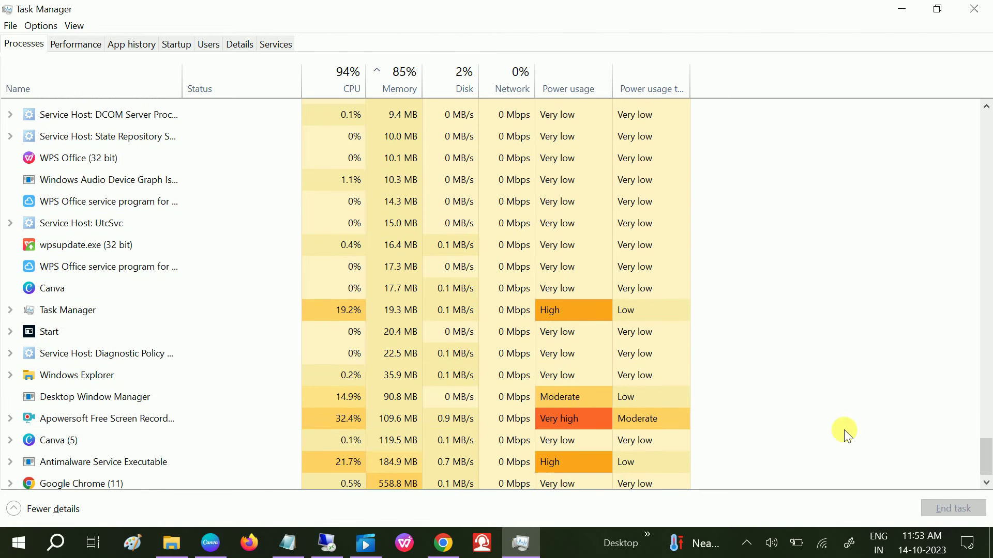
click(79, 377)
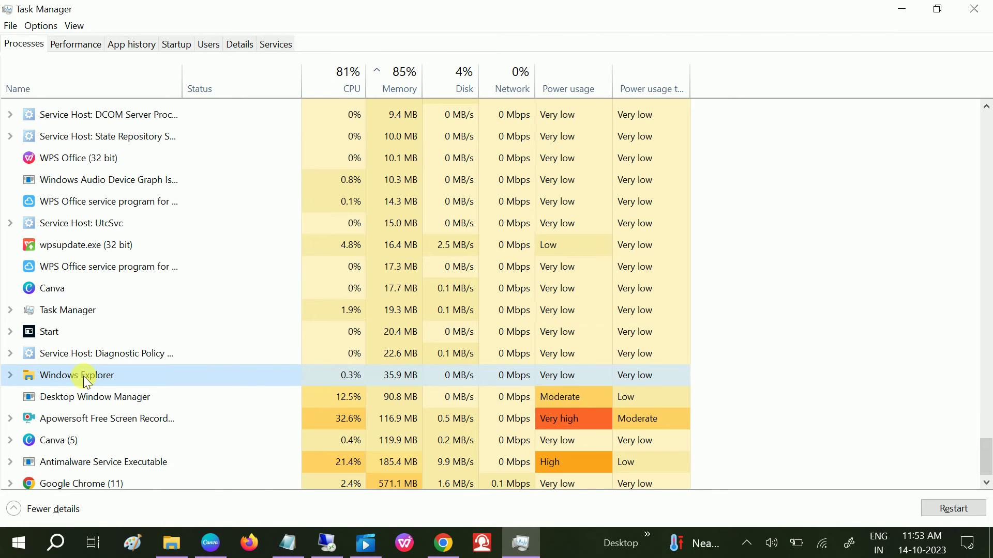
Restart the Windows Explorer process from its context menu.
right_click(82, 376)
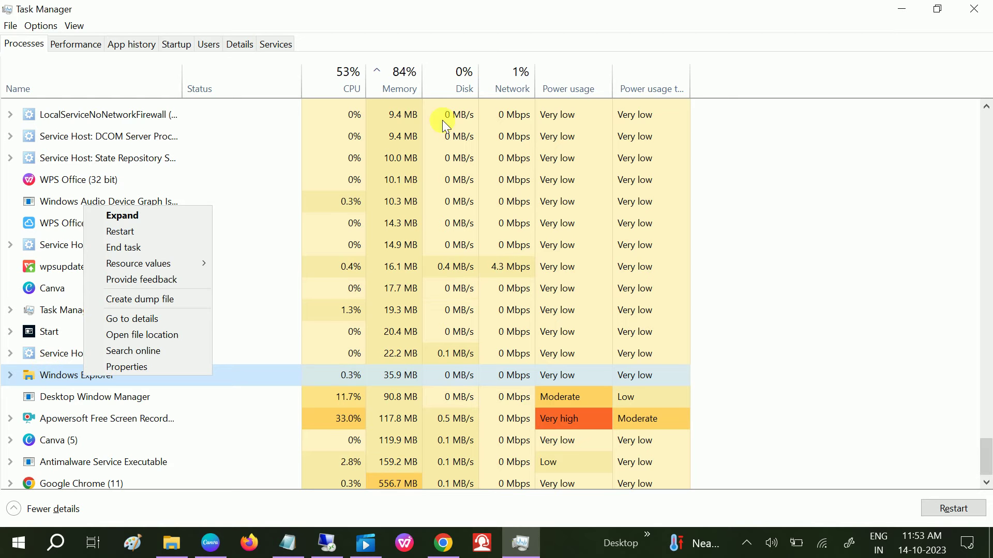
drag(981, 454, 59, 140)
Run cmd as a new task with administrative privileges via File > Run new task.
click(11, 27)
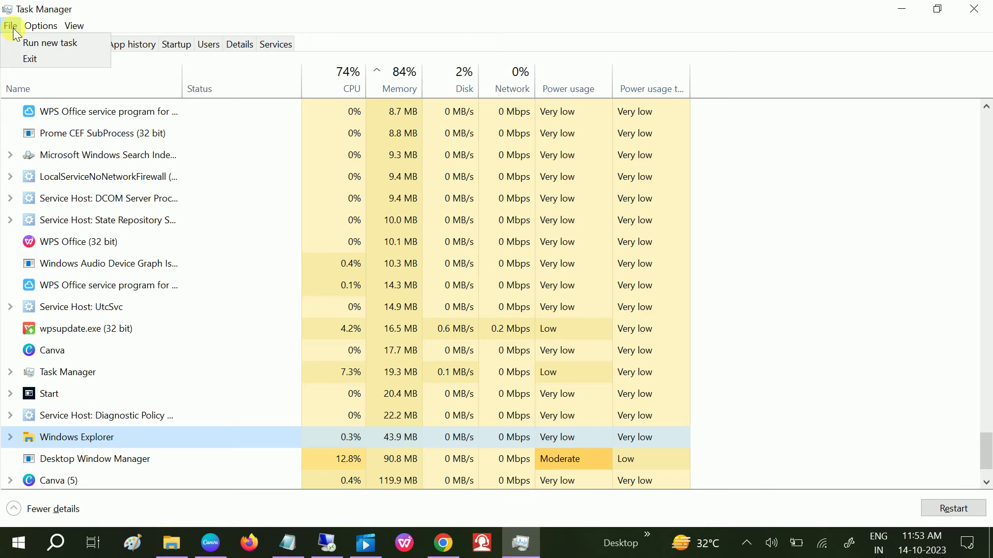
click(64, 45)
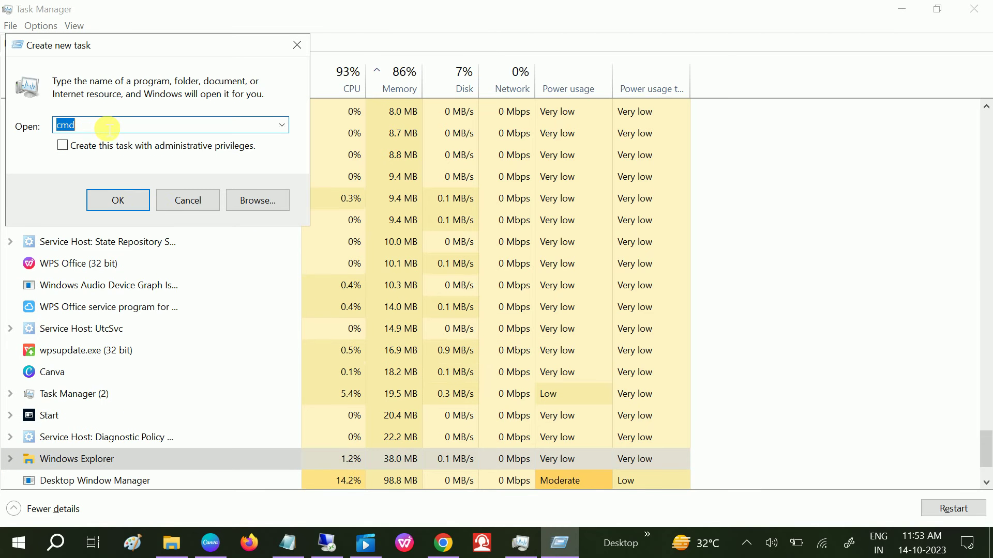
click(62, 146)
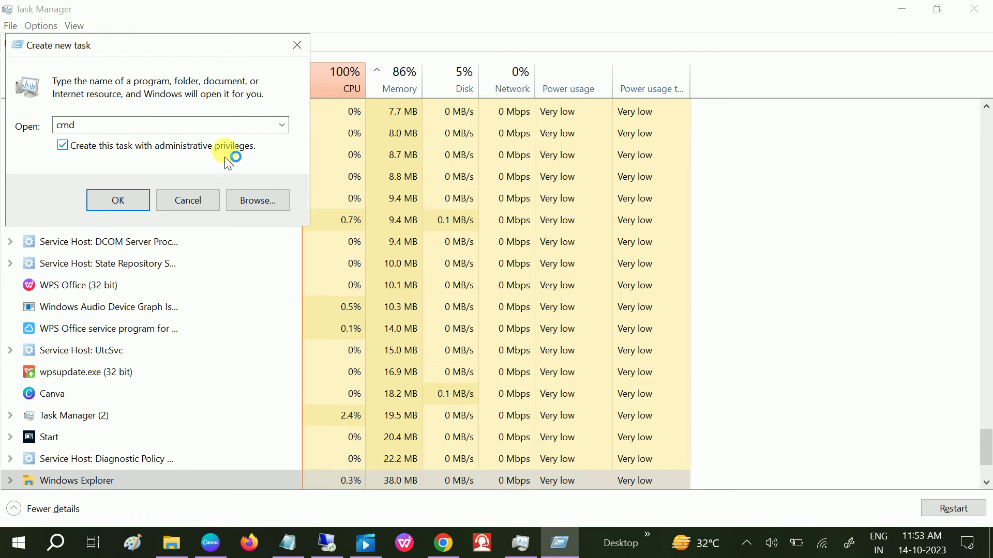
click(131, 202)
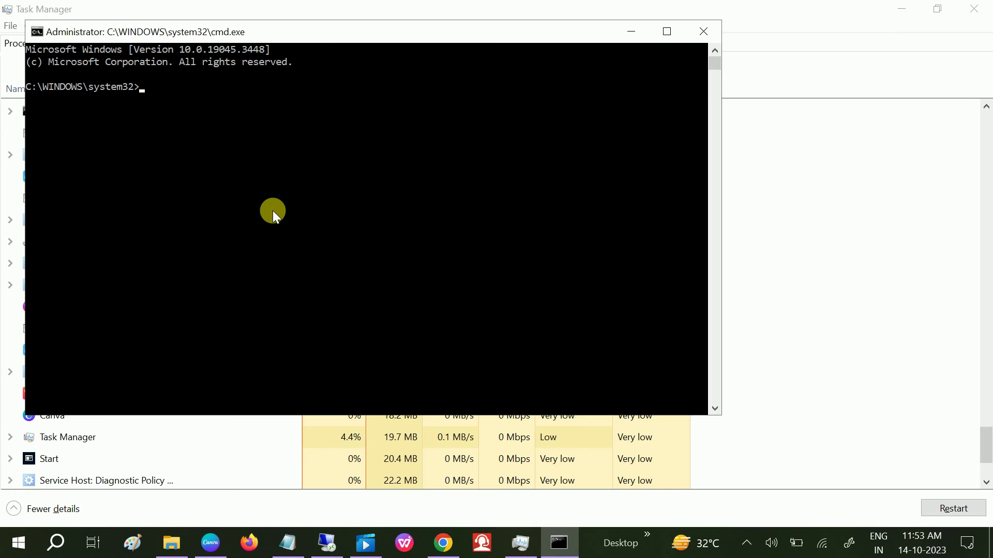
Run sfc /scannow and cancel it with Ctrl+C at 6% verification.
text(sfc /s)
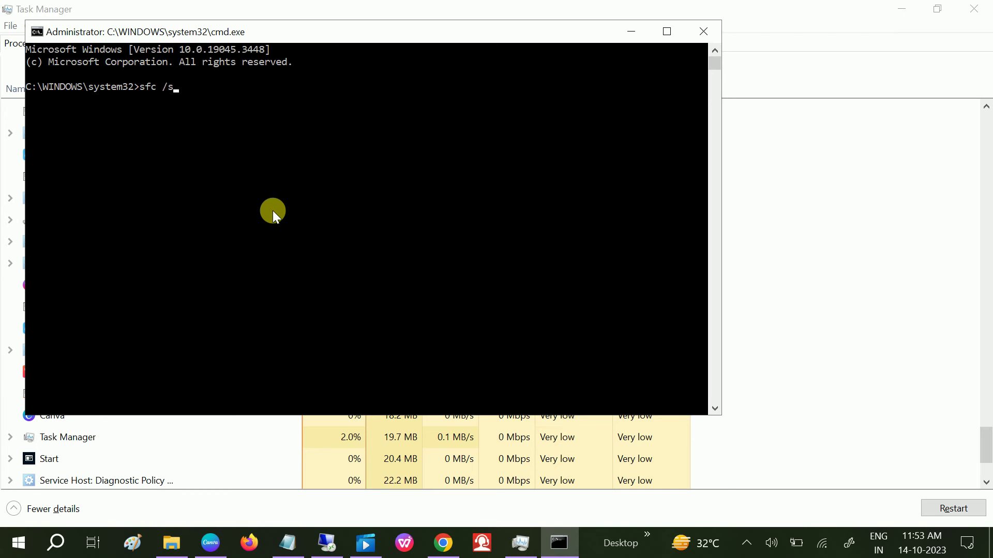
text(cannow)
key(Return)
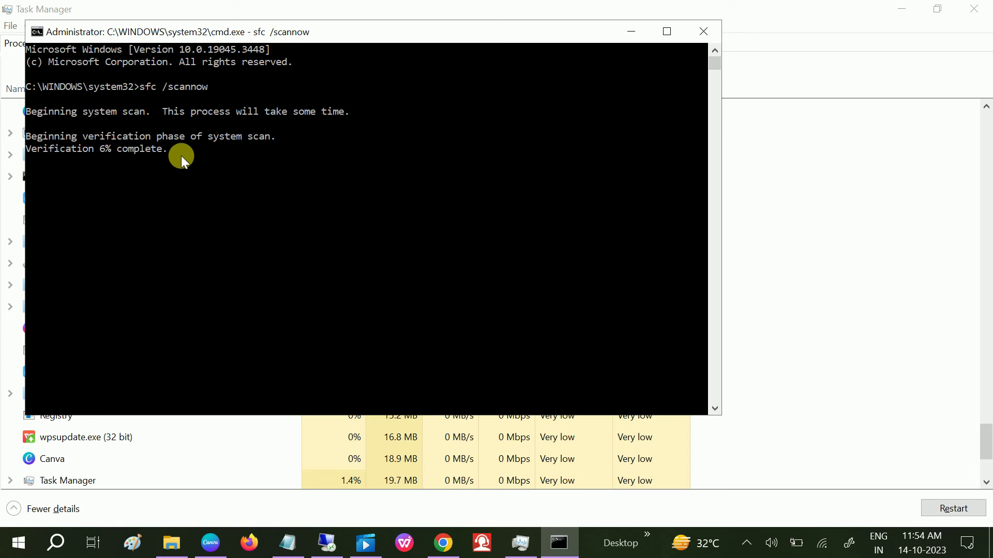
key(ctrl+c)
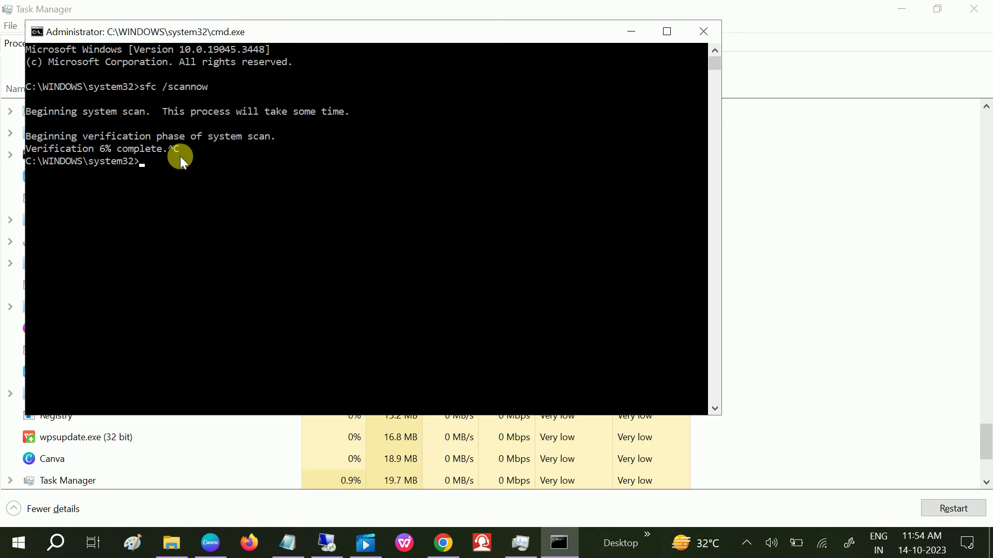
Type 'shutdown /r /t 0' in Command Prompt and copy it.
drag(345, 44, 378, 49)
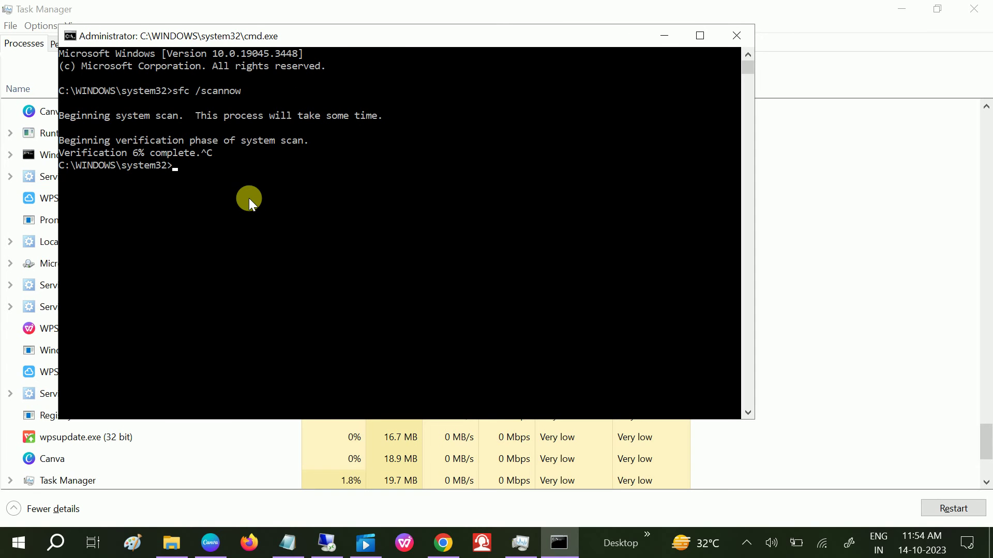
text(shutdown)
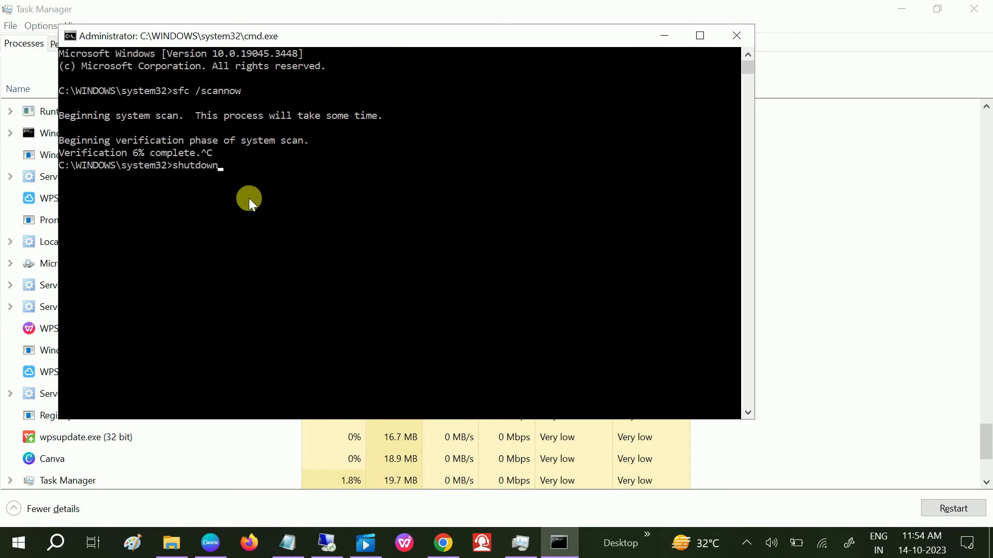
text( /)
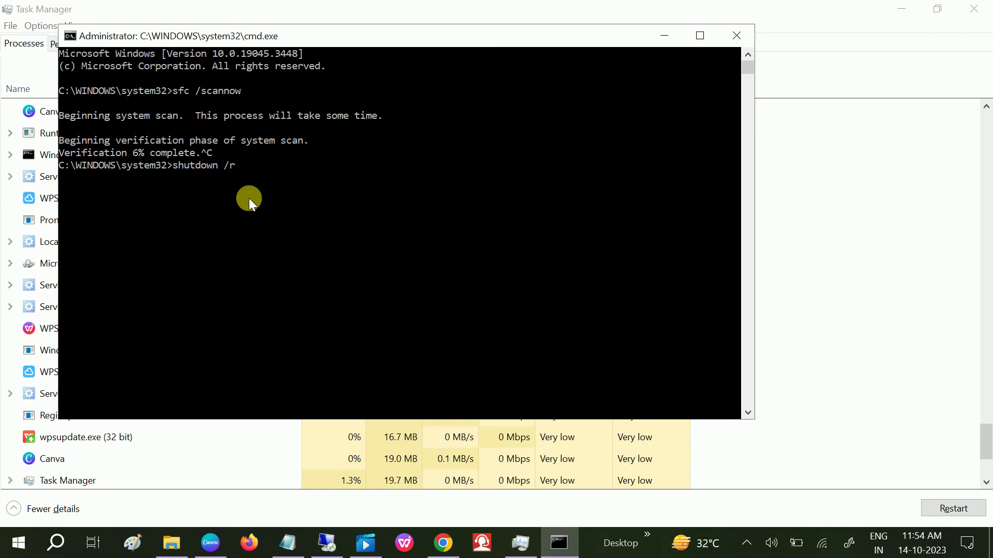
text(r /)
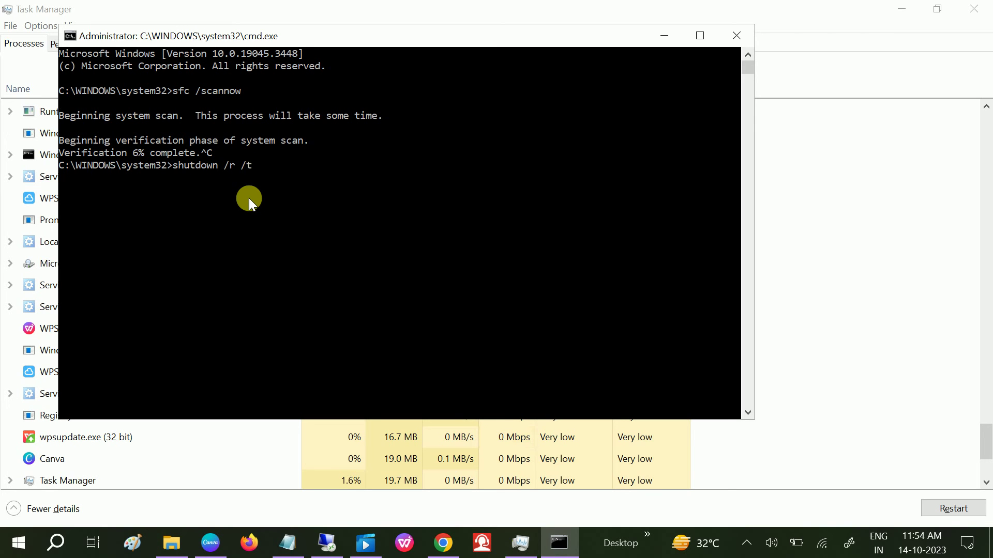
text(t )
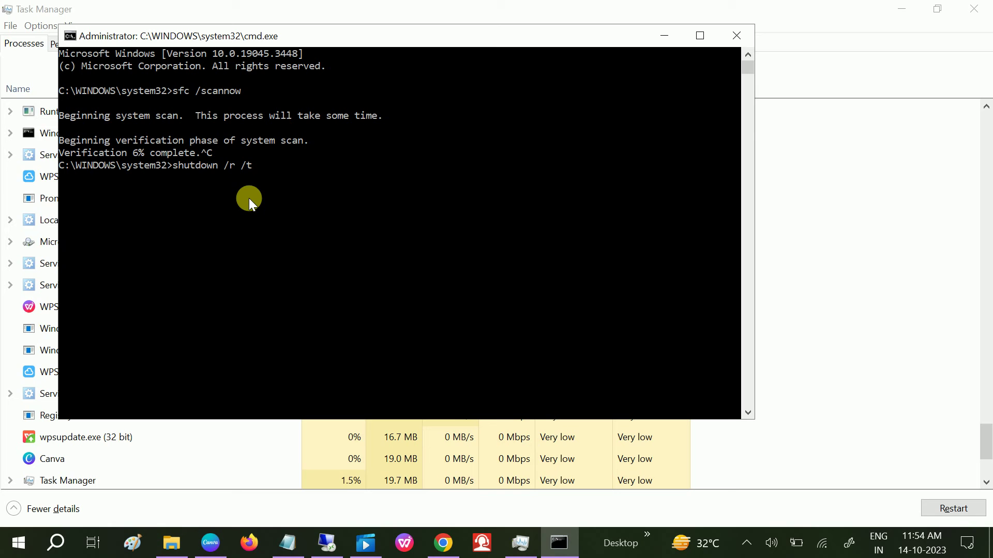
text(0)
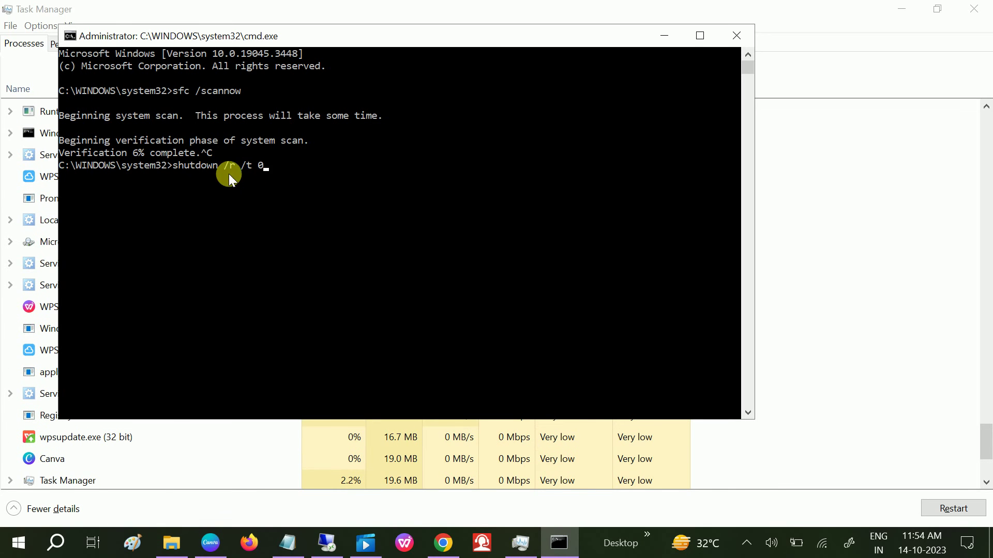
drag(269, 166, 173, 167)
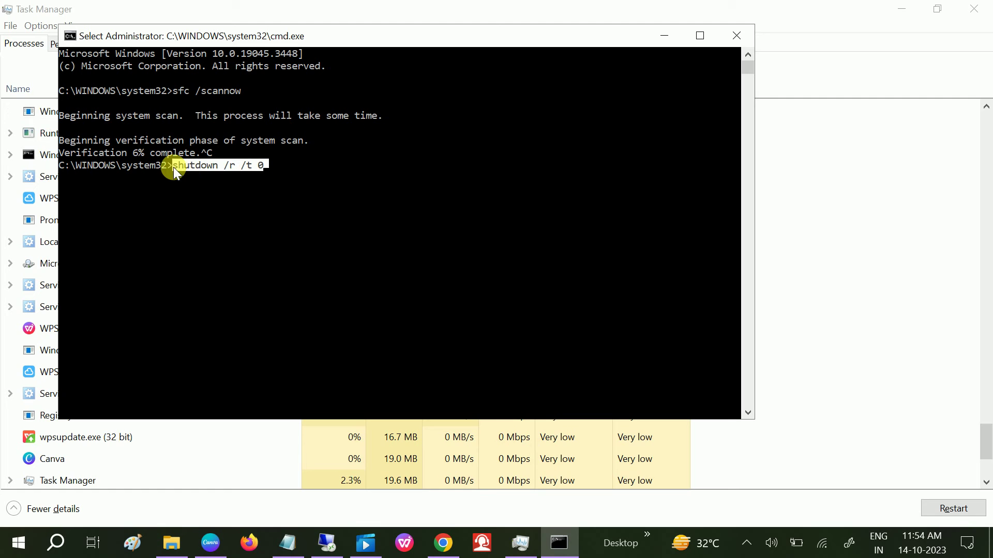
right_click(172, 169)
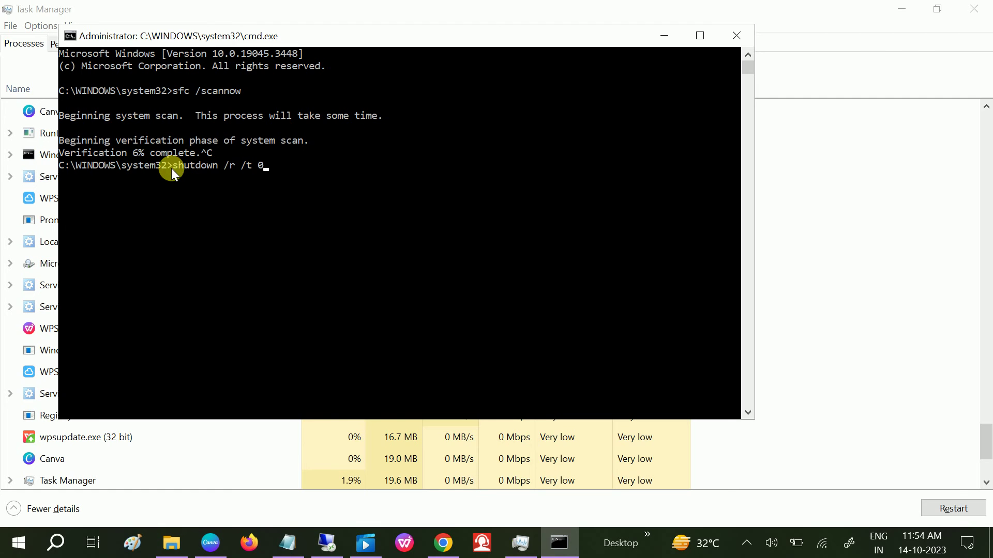
Paste the restart command as line 2 in Notepad, minimize Notepad, and close Command Prompt.
click(290, 542)
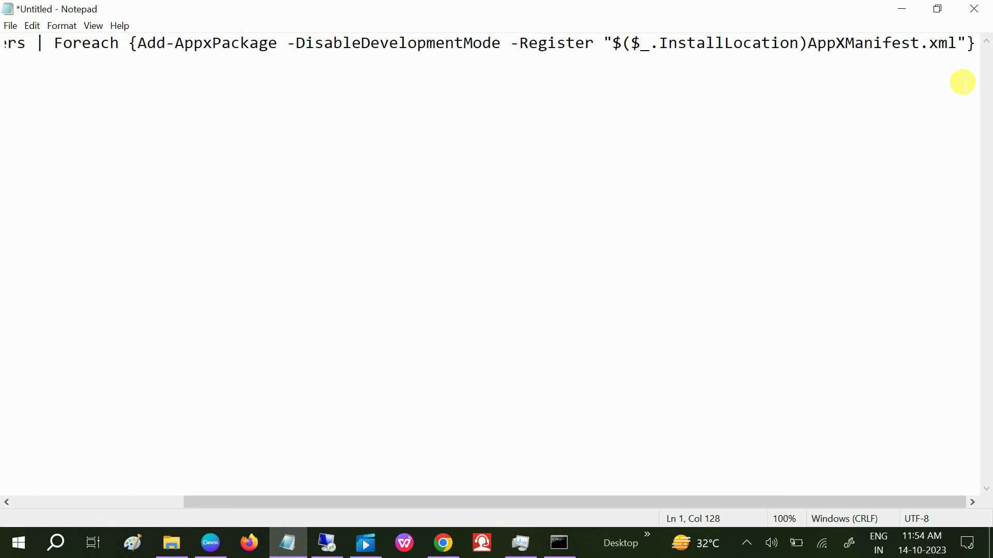
key(Return)
key(ctrl+v)
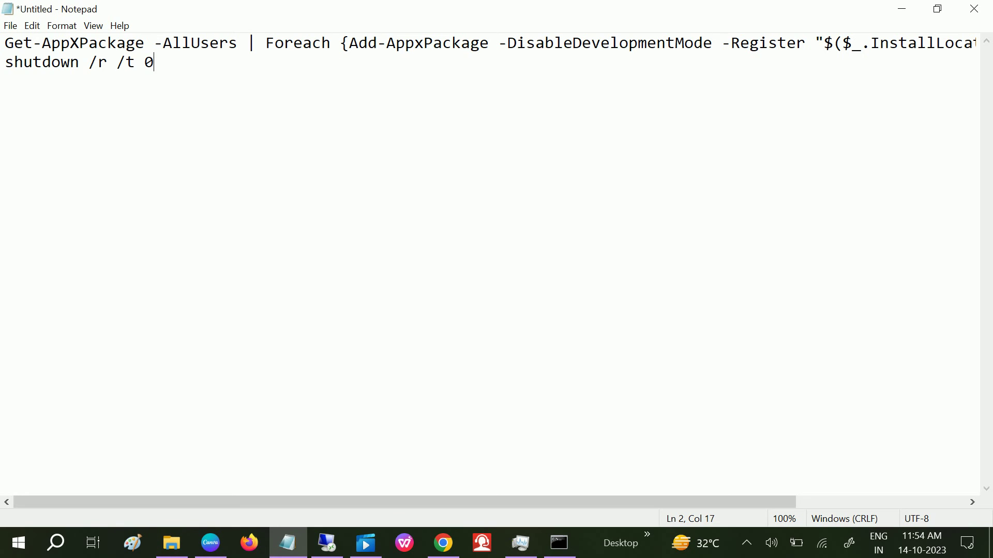
click(904, 9)
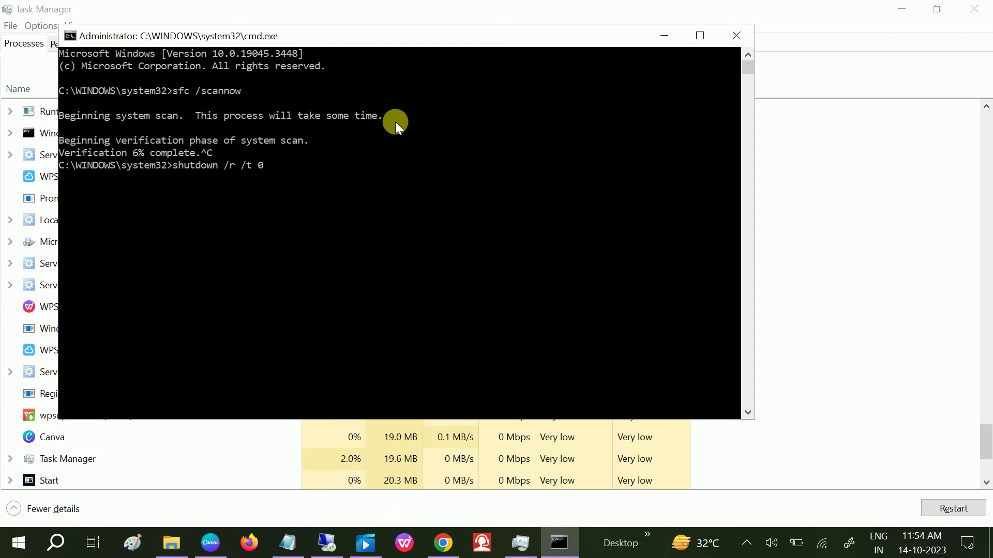
click(737, 36)
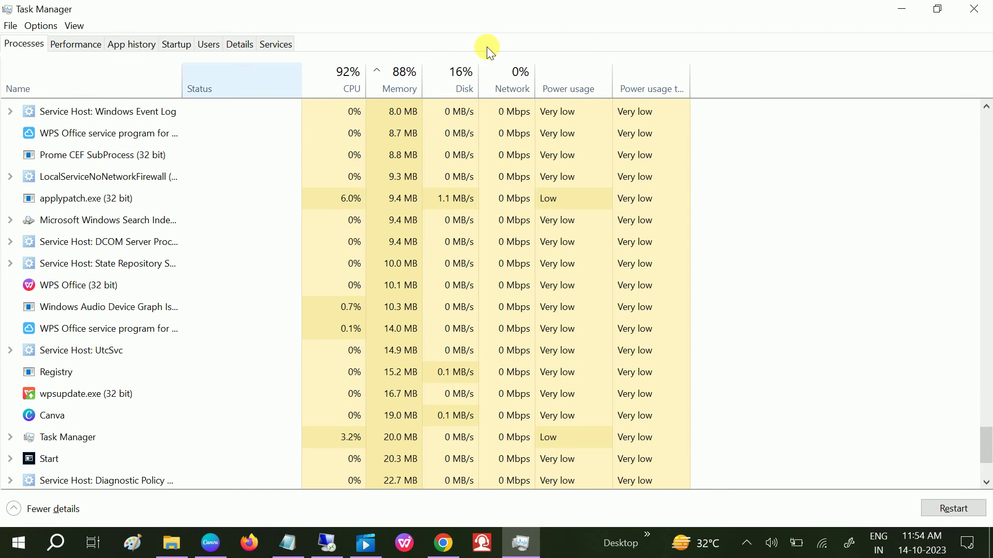
Close Task Manager and open Update & Security in Settings, showing three updates downloading.
click(974, 10)
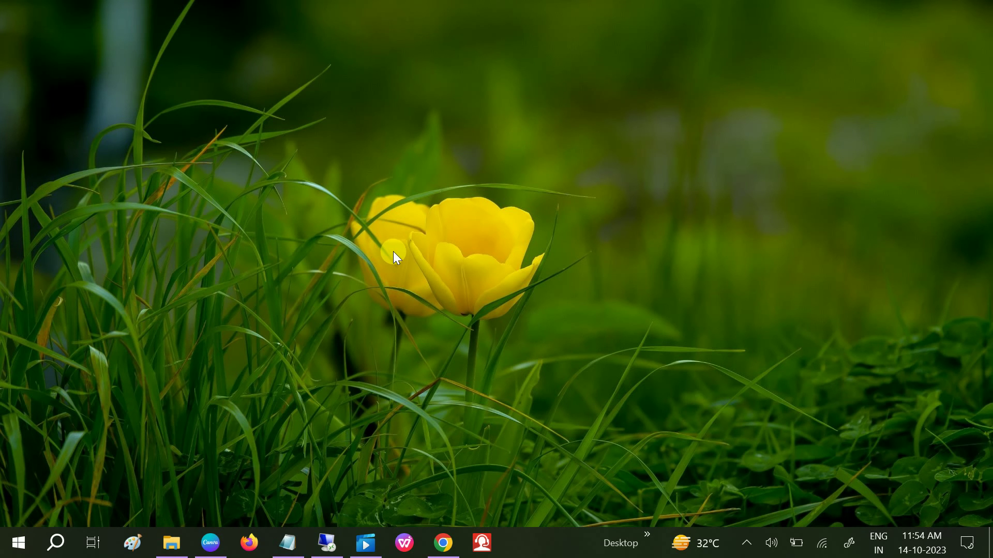
key(super+i)
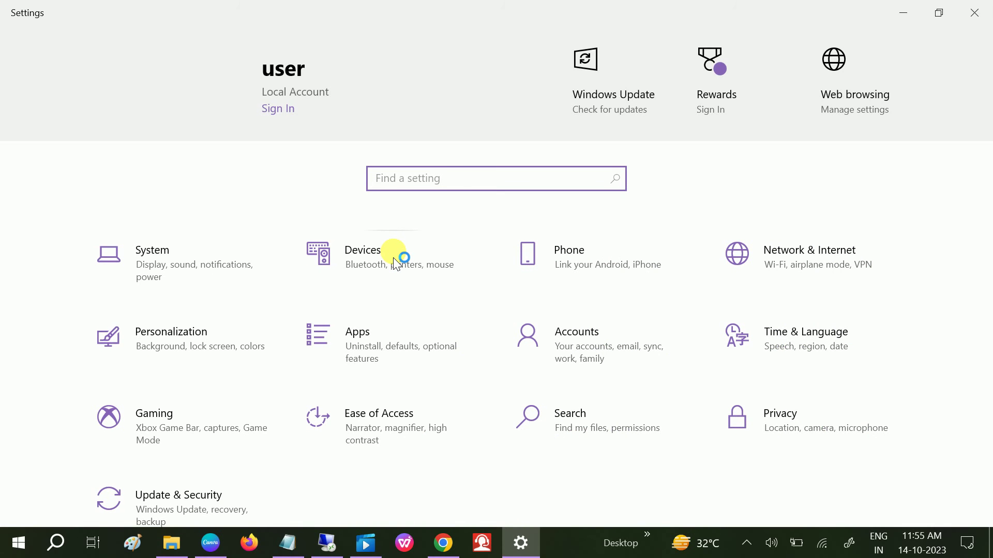
scroll(362, 269, down, 1)
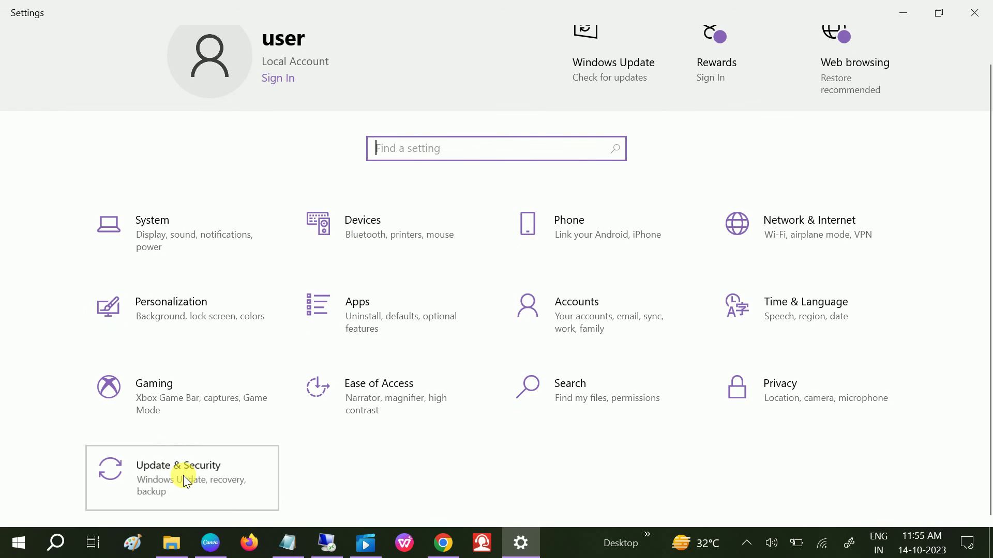
click(190, 450)
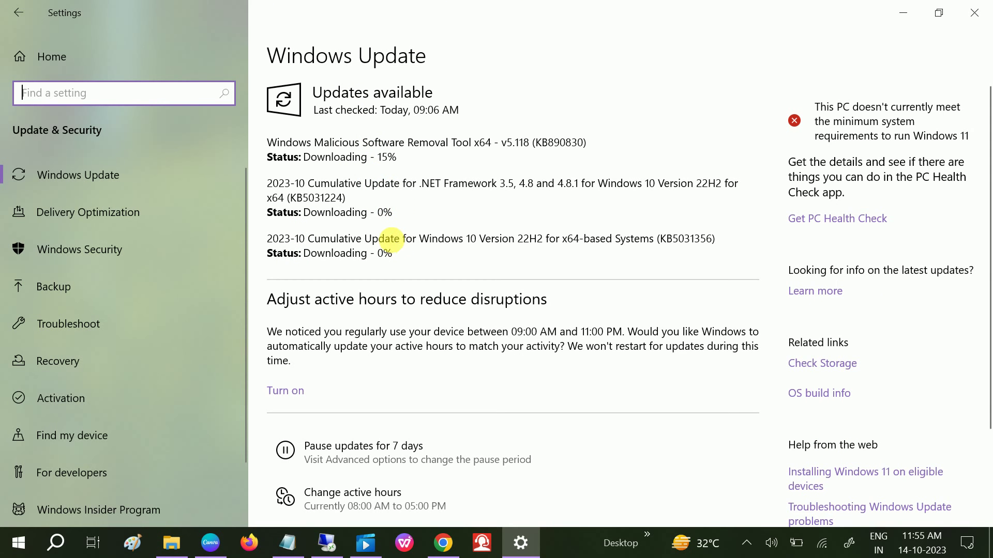
Check winver shows version 22H2, build 19045.3448, then minimize Settings.
key(super+r)
text(winver)
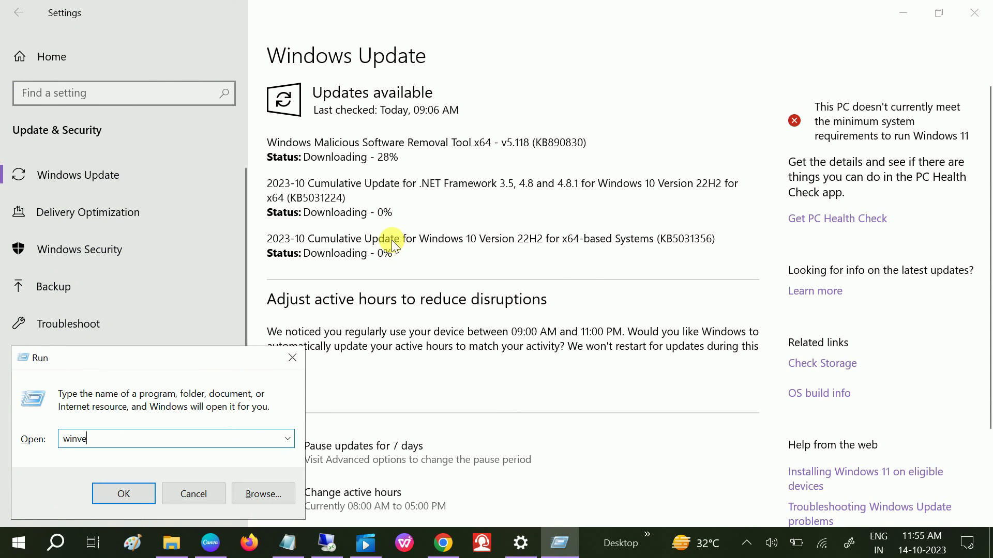
key(Return)
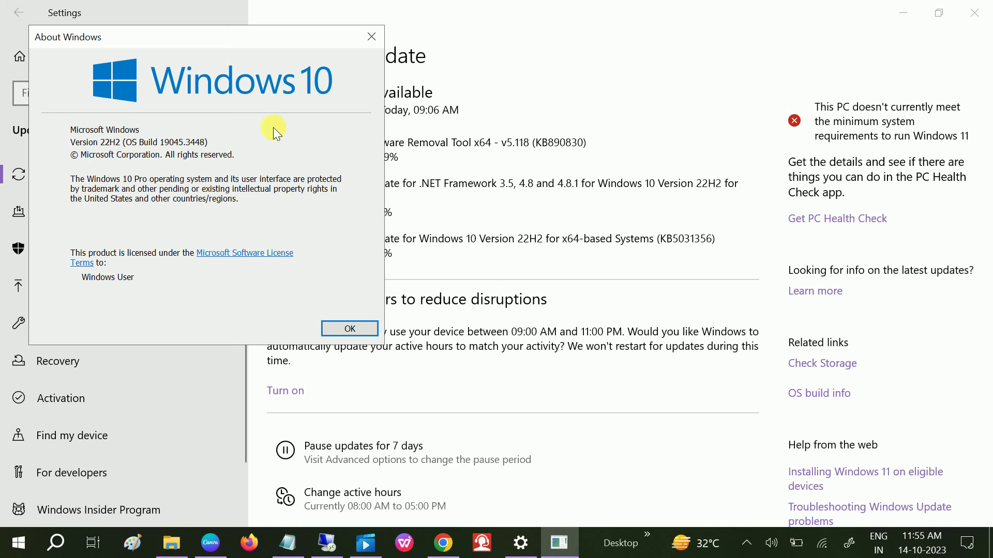
click(371, 38)
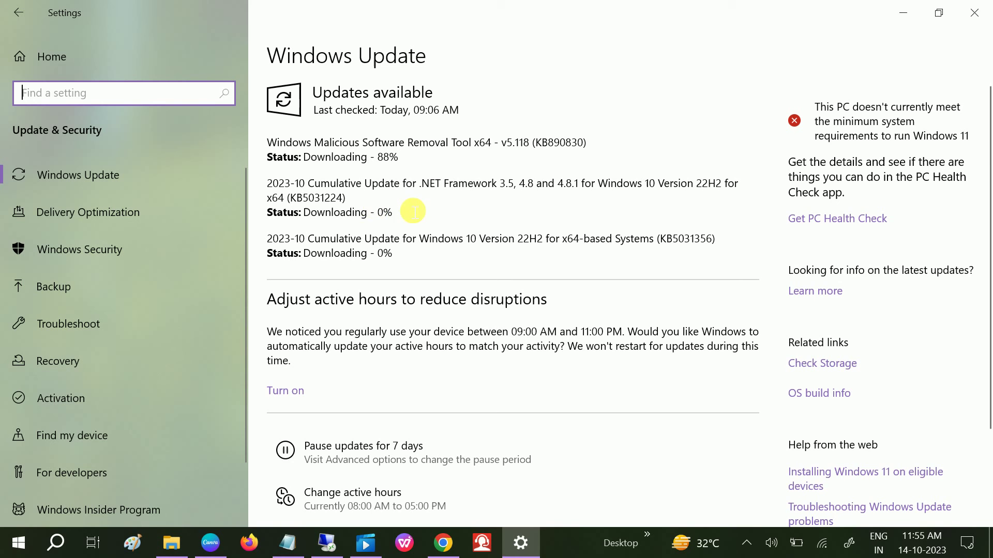
click(899, 19)
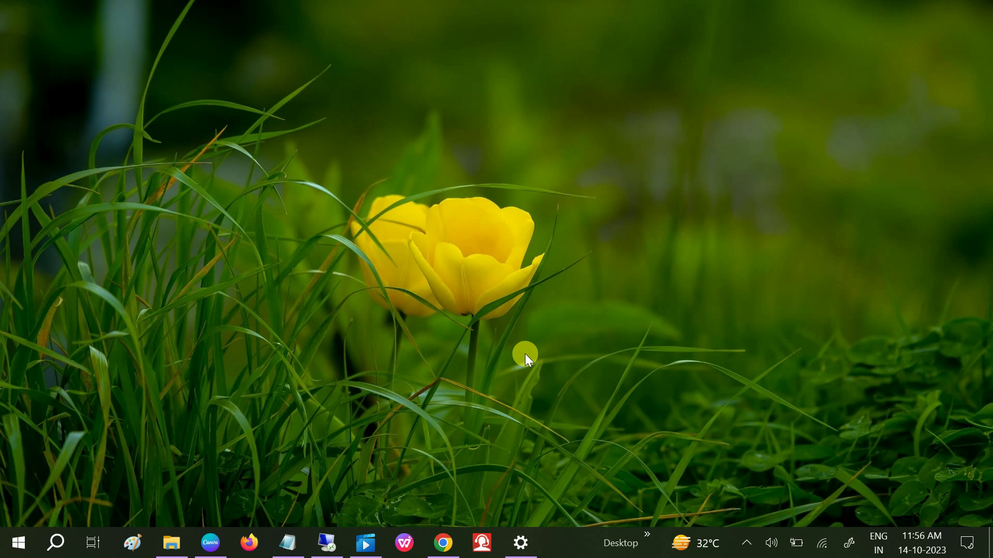
Reopen Task Manager and set up a new powershell task with administrative privileges.
key(ctrl+shift+Escape)
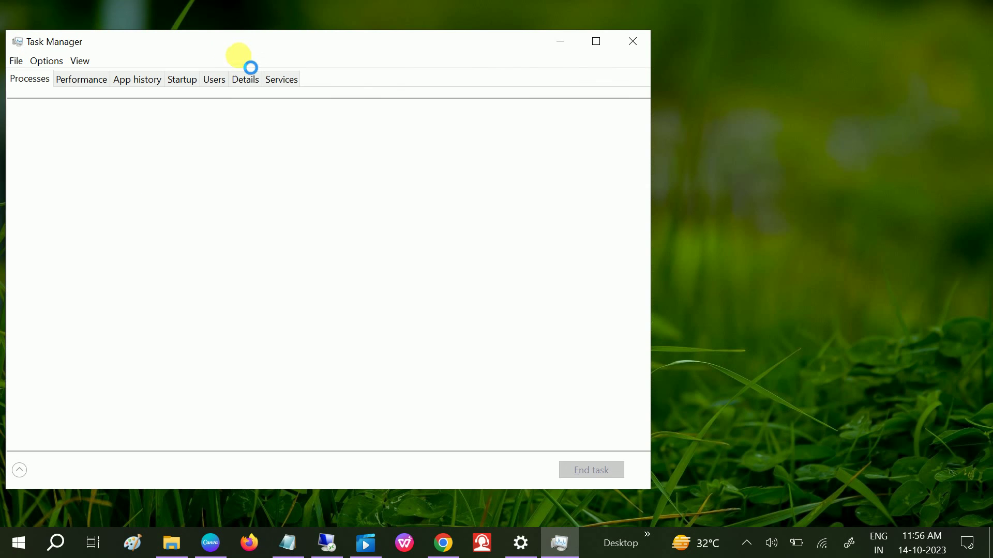
drag(288, 44, 436, 40)
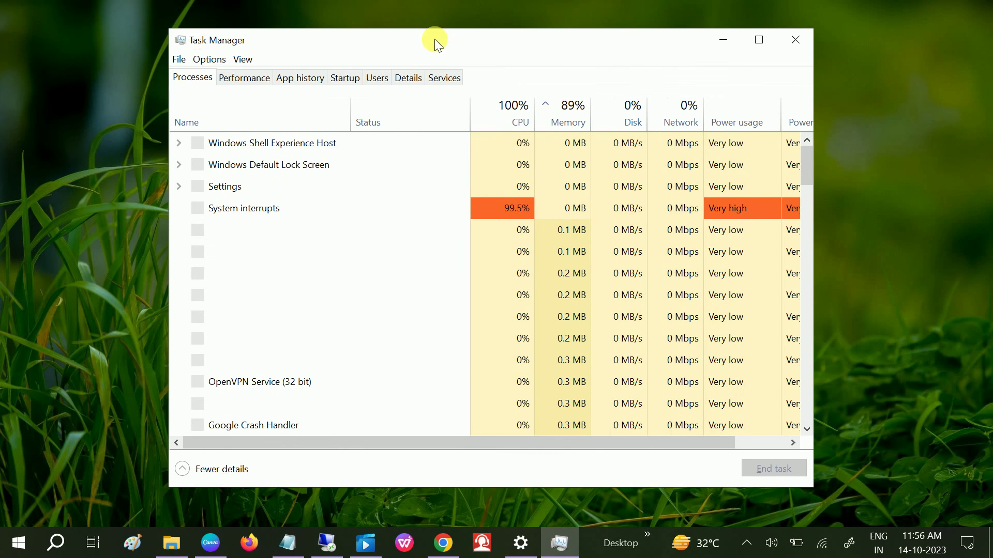
click(181, 60)
click(214, 75)
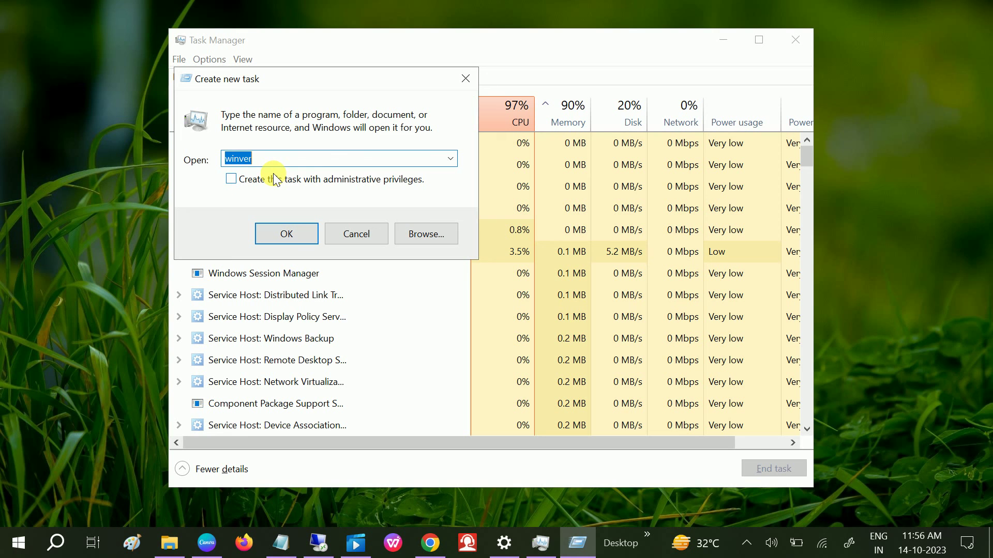
text(pwe)
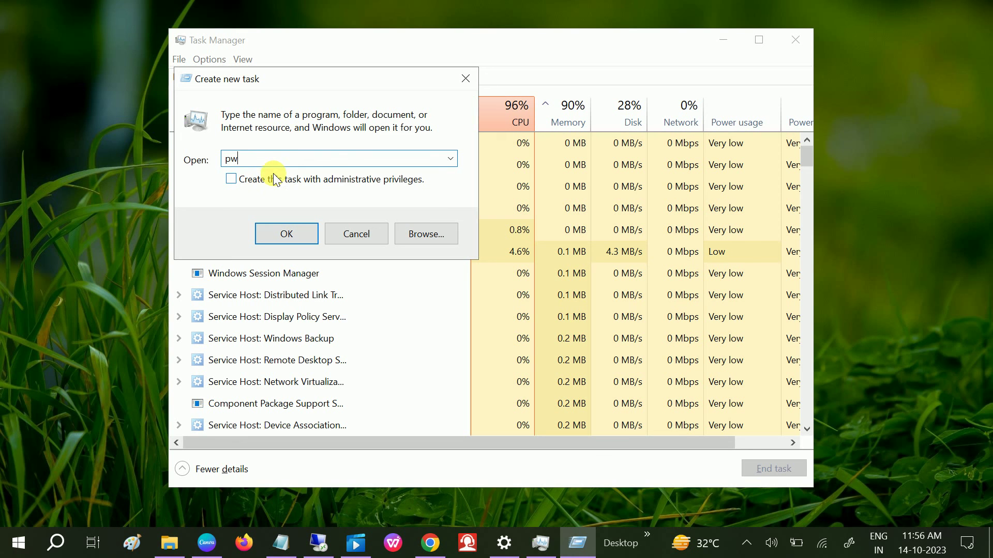
key(BackSpace)
key(BackSpace)
text(owershell)
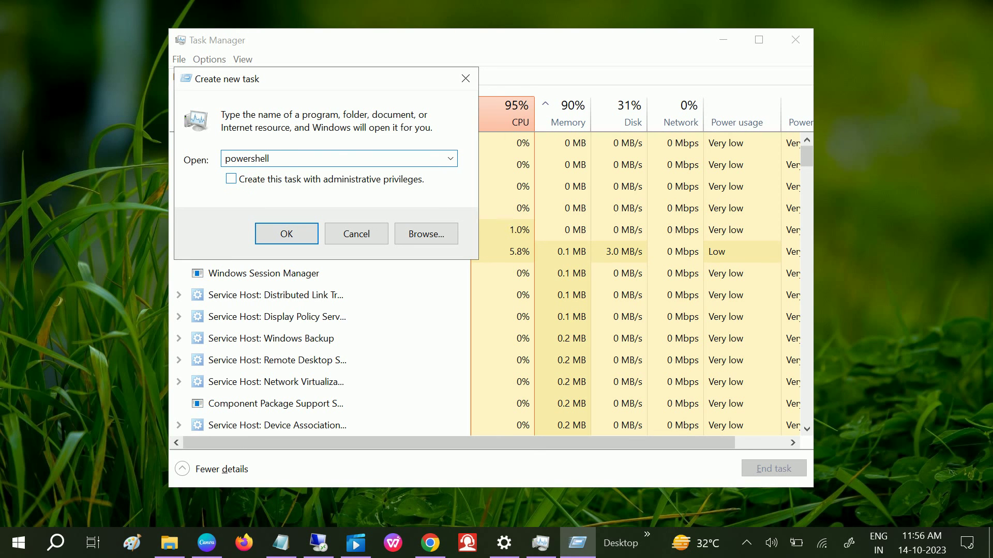
click(248, 179)
Launch the elevated PowerShell, maximize it, and clear to a fresh prompt.
click(288, 234)
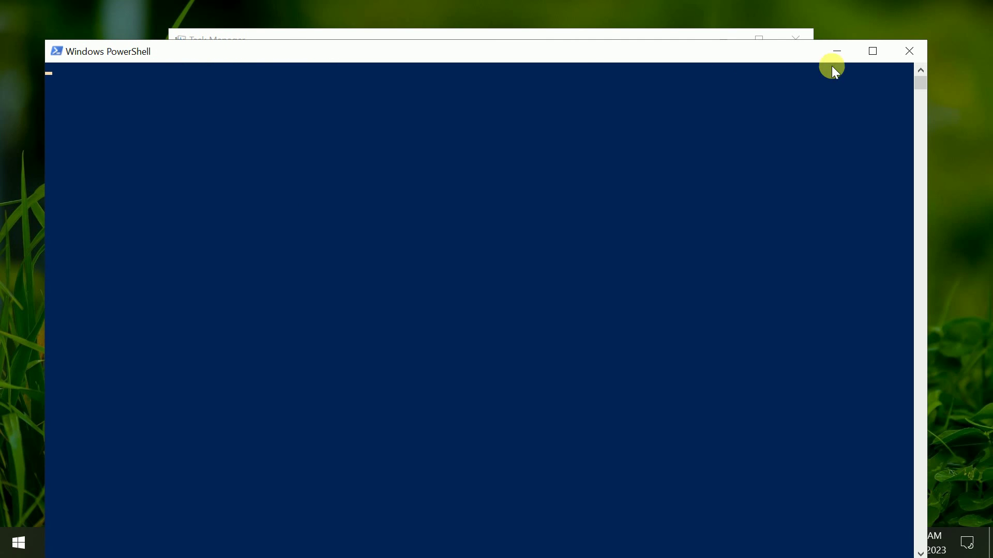
click(870, 52)
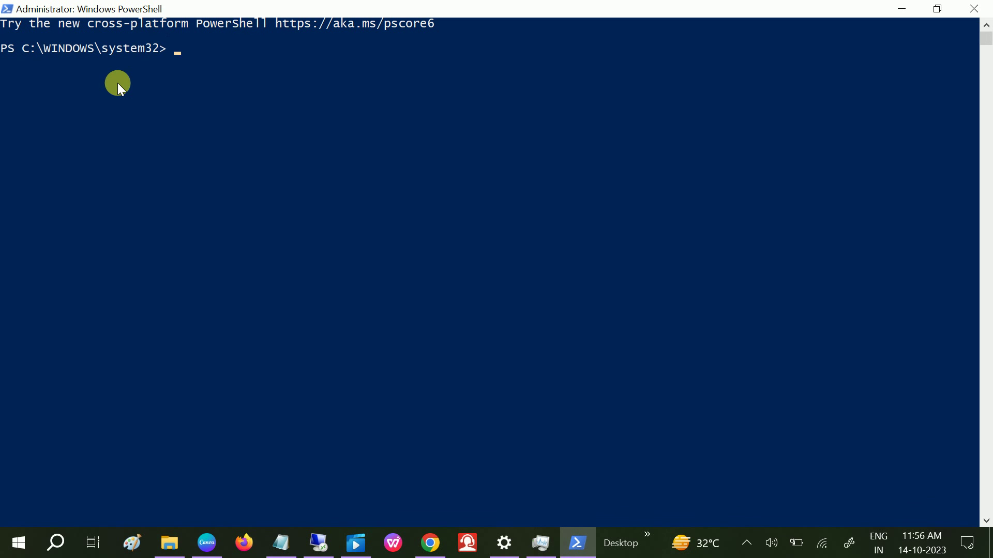
key(Return)
key(Return)
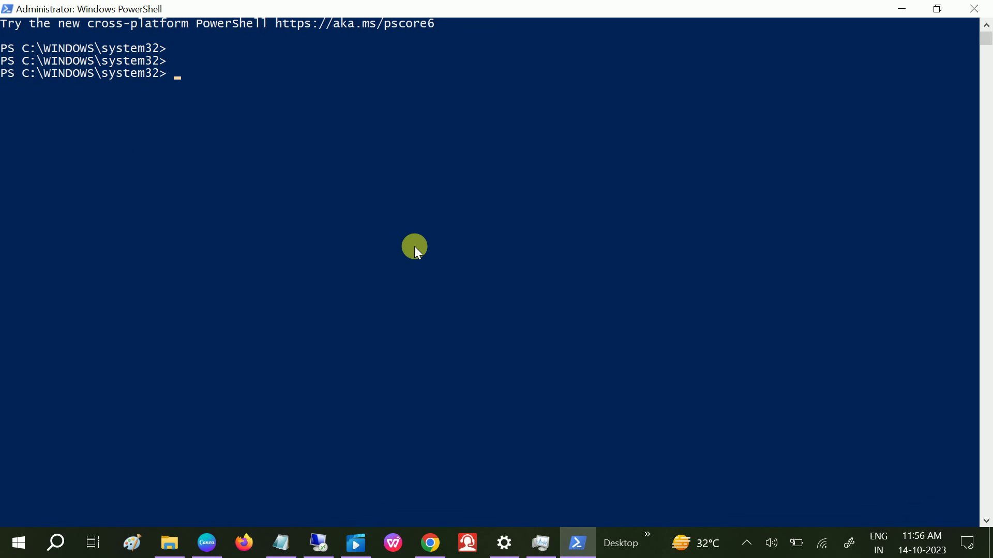
Copy the Get-AppXPackage -AllUsers re-register command from Notepad, paste it into PowerShell, then close it.
click(284, 541)
drag(7, 48, 987, 50)
key(super+c)
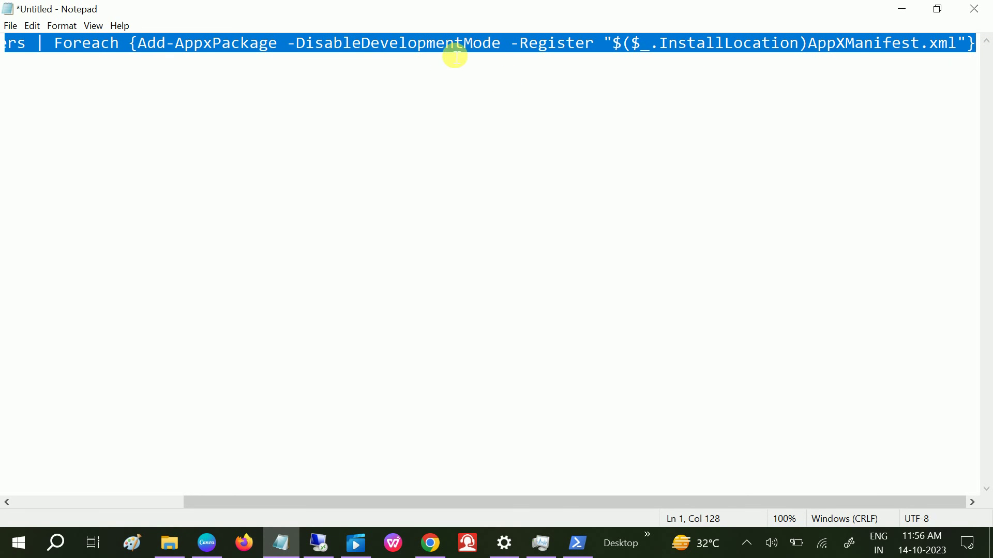
click(902, 10)
click(177, 103)
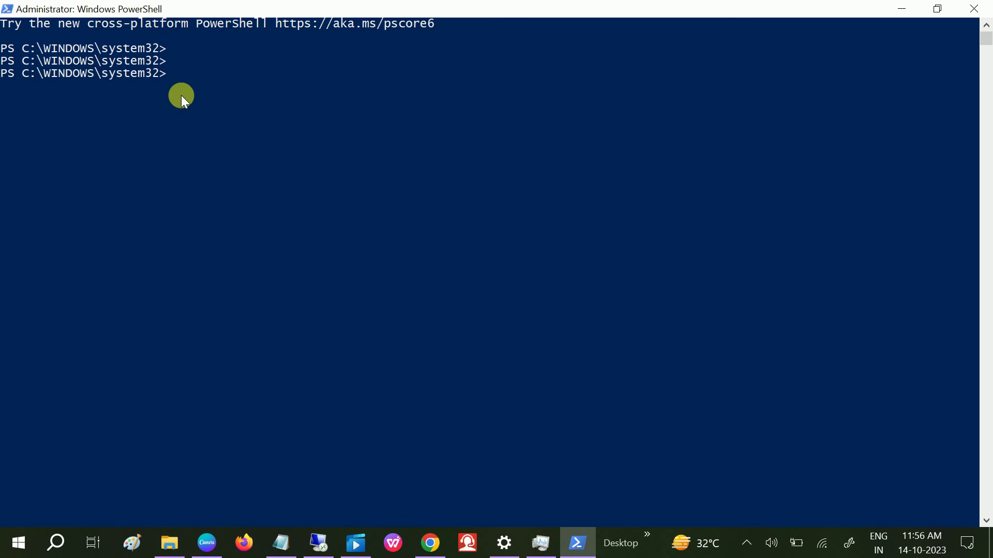
right_click(181, 96)
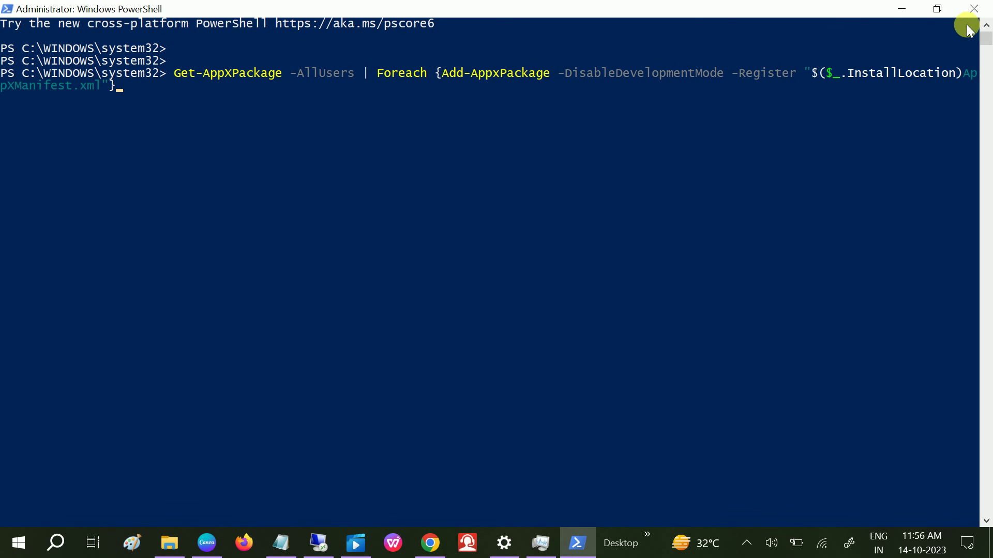
click(972, 10)
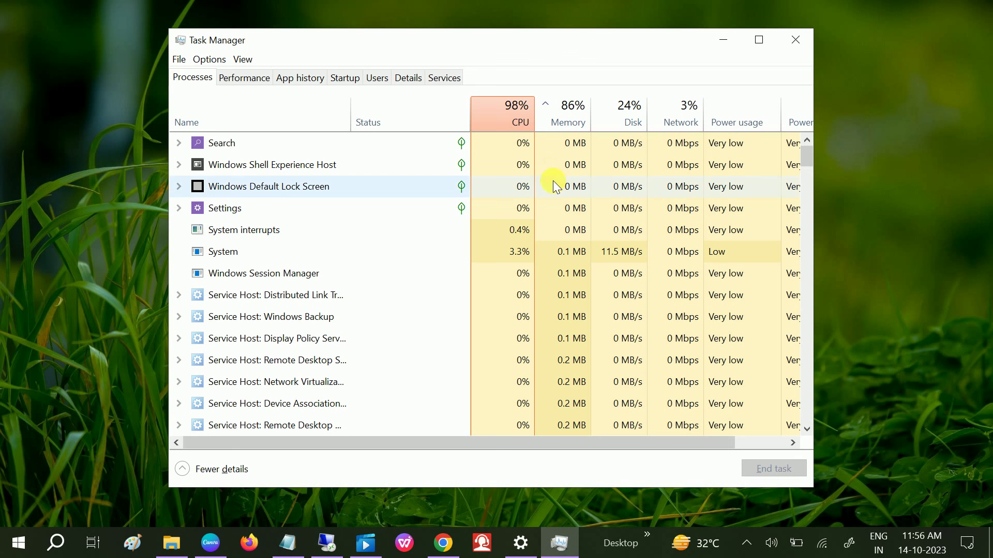
Close Task Manager so only the flower-wallpaper desktop and taskbar remain.
click(801, 50)
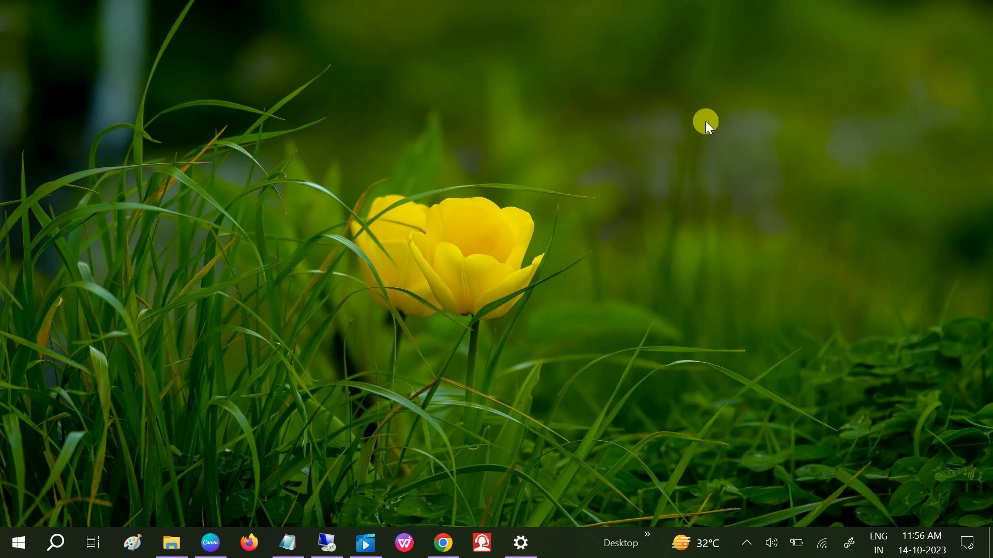